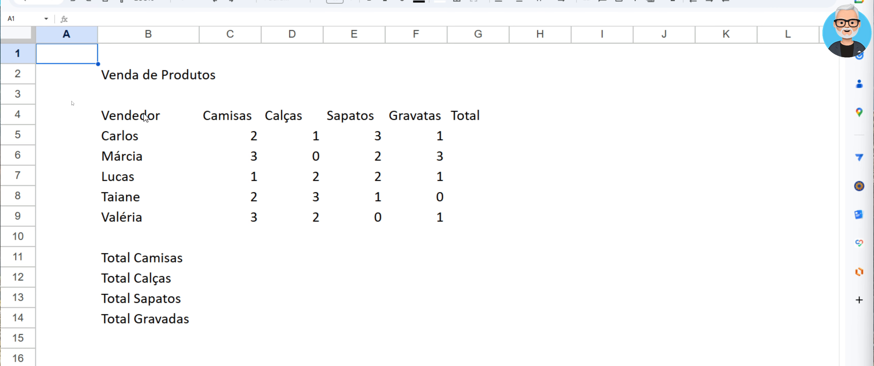
pyautogui.moveTo(146, 117)
pyautogui.mouseDown()
pyautogui.moveTo(253, 134)
pyautogui.moveTo(431, 190)
pyautogui.moveTo(475, 225)
pyautogui.mouseUp()
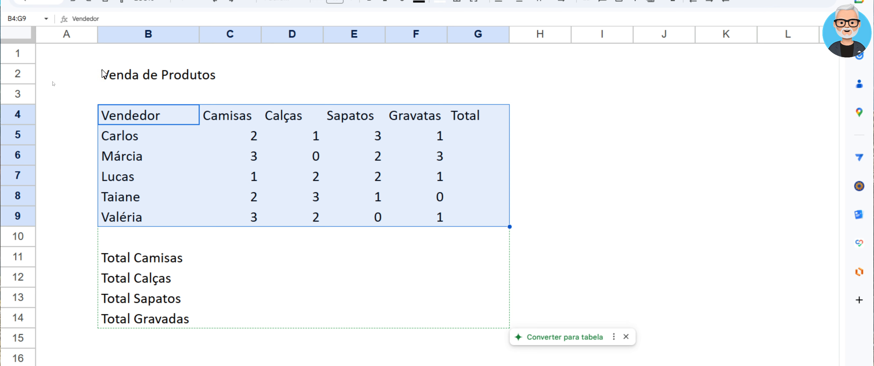
pyautogui.moveTo(109, 79); pyautogui.dragTo(466, 75)
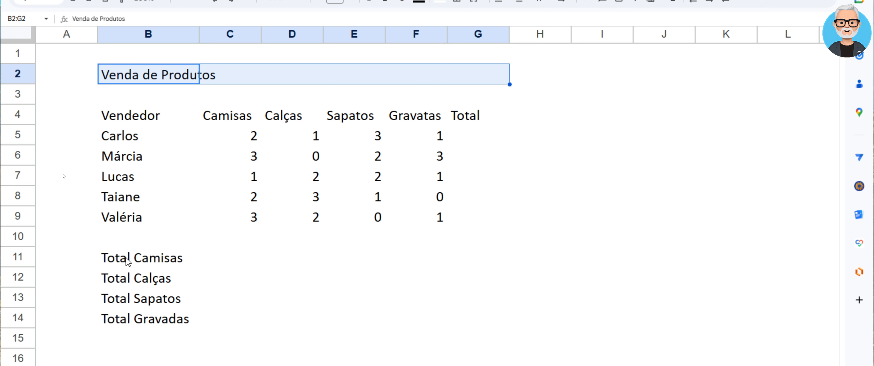
pyautogui.moveTo(127, 261); pyautogui.dragTo(275, 317)
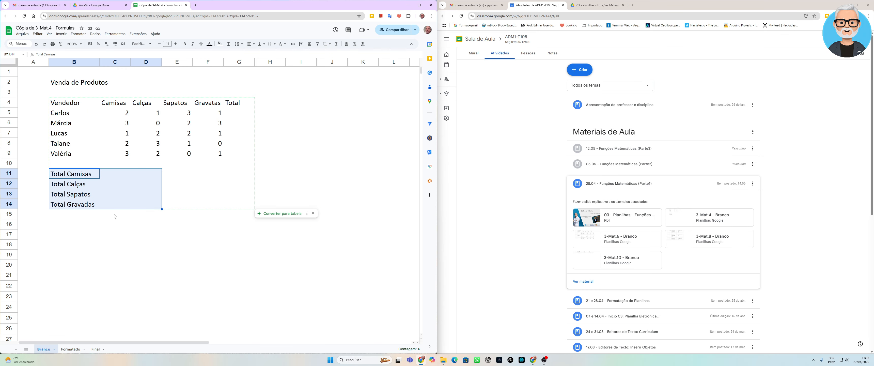
pyautogui.click(124, 163)
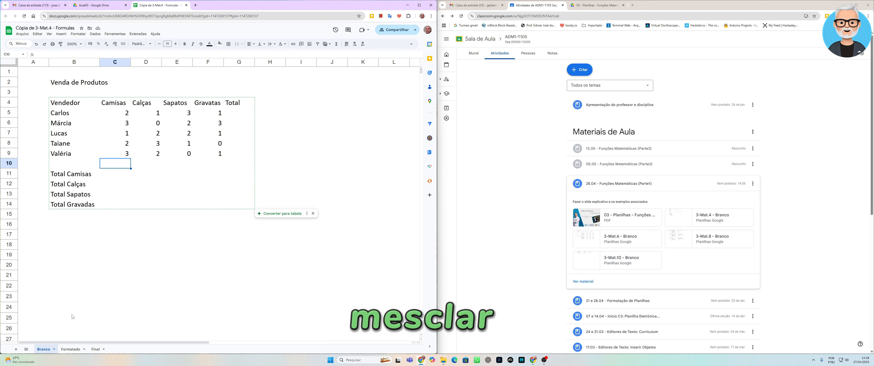
# Switch to the Formatado sheet and begin a formula in the first seller's Total cell, G5
pyautogui.click(71, 348)
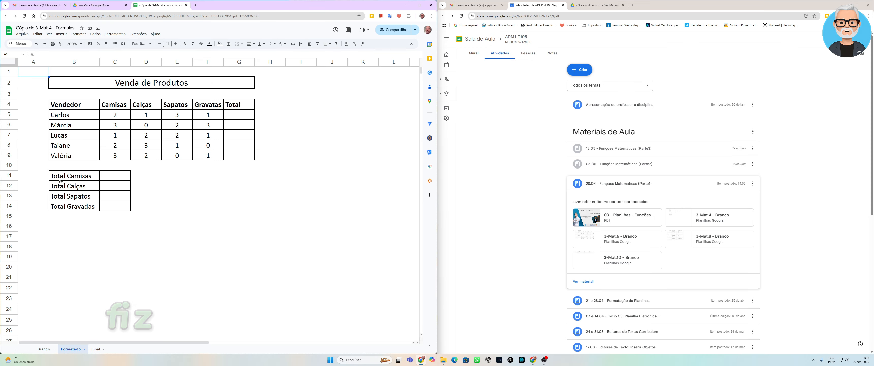
pyautogui.click(177, 83)
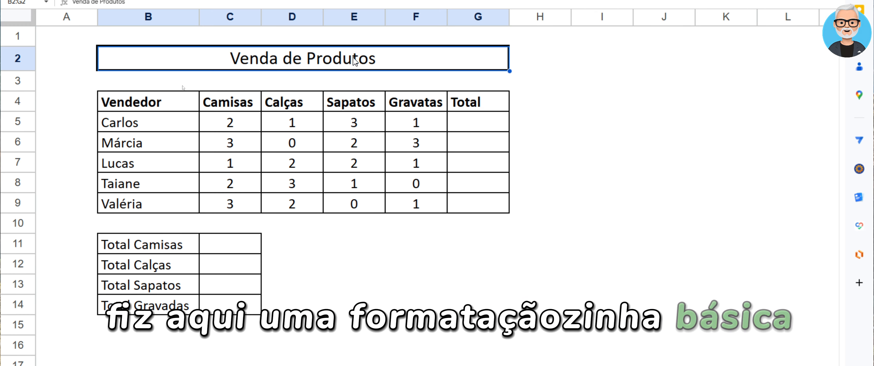
pyautogui.press('Down')
pyautogui.press('Down')
pyautogui.press('Down')
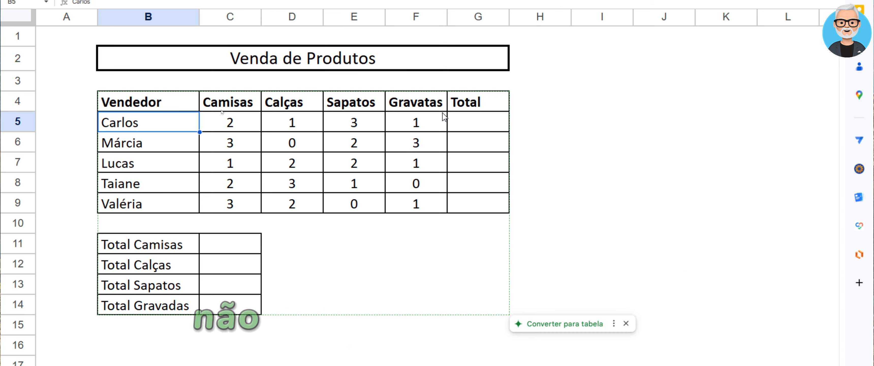
pyautogui.press('Right')
pyautogui.press('Right')
pyautogui.press('Right')
pyautogui.press('Right')
pyautogui.press('Right')
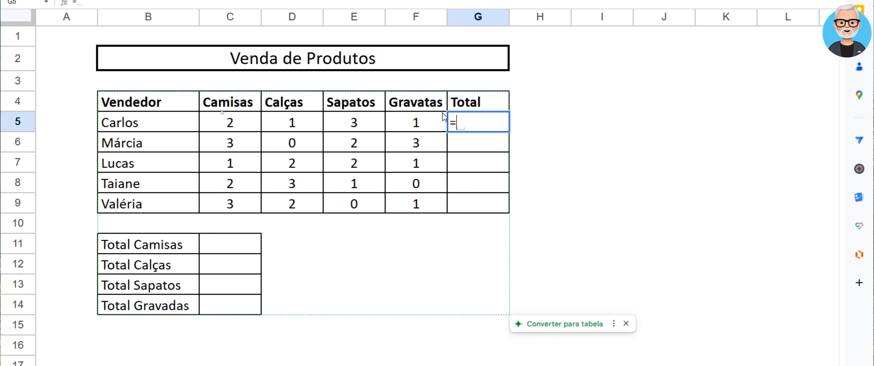
# Start the SOMA function in G5 with formula help turned on, and read its example and argument descriptions
pyautogui.write('SOA')
pyautogui.press('BackSpace')
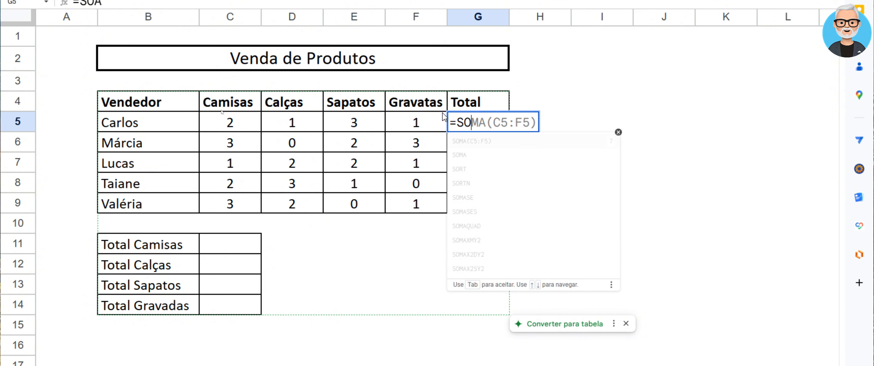
pyautogui.write('MA(')
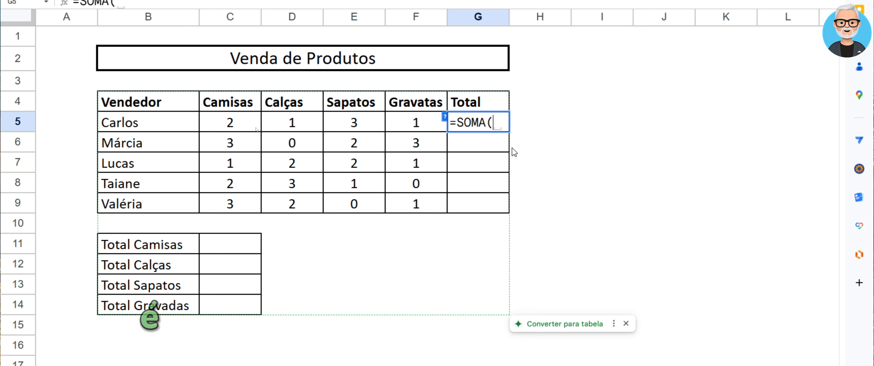
pyautogui.click(445, 119)
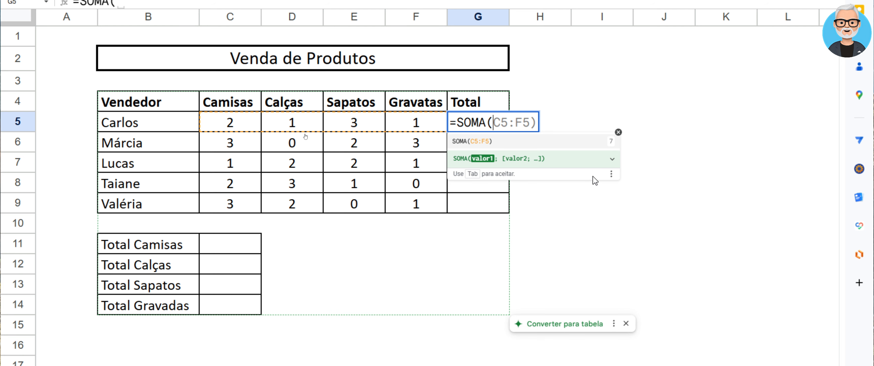
pyautogui.click(612, 159)
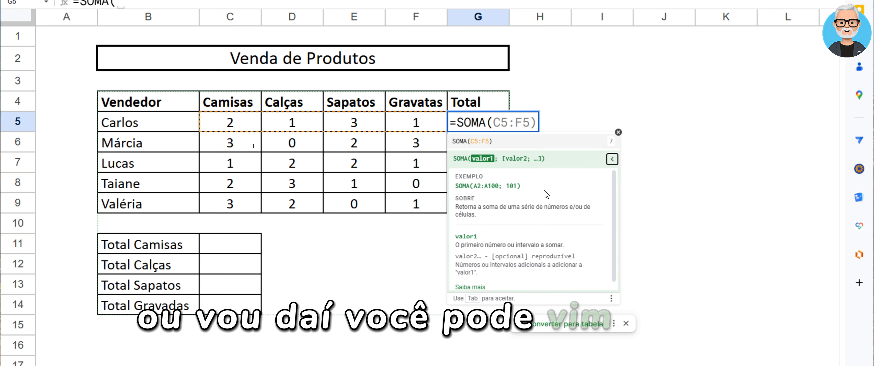
pyautogui.scroll(-1, 522, 227)
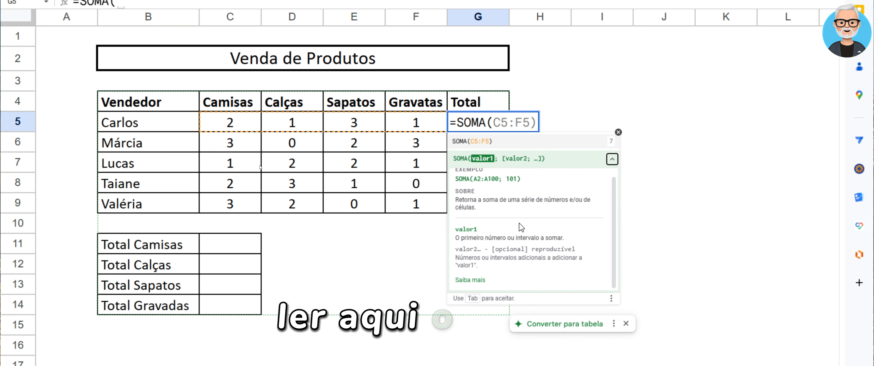
pyautogui.scroll(1, 521, 227)
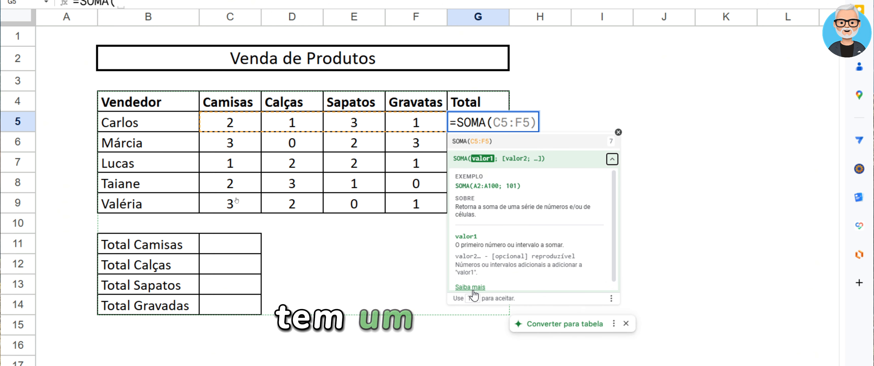
pyautogui.click(610, 160)
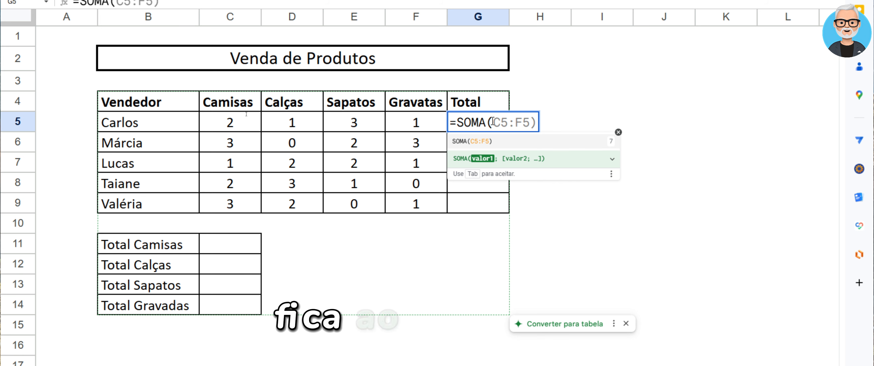
# Complete the formula in G5 as =SOMA(C5:F5) to total the first seller's products
pyautogui.write('C')
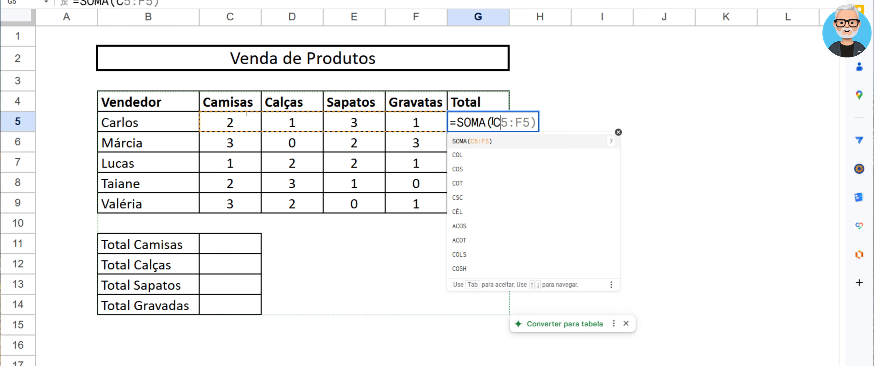
pyautogui.write('5:')
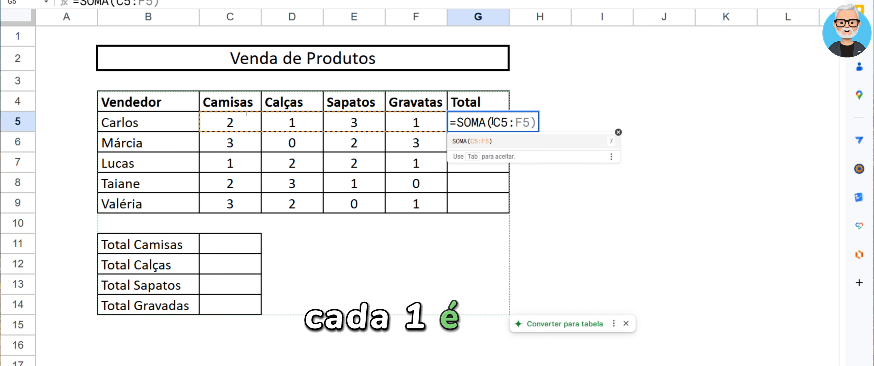
pyautogui.write('F5)')
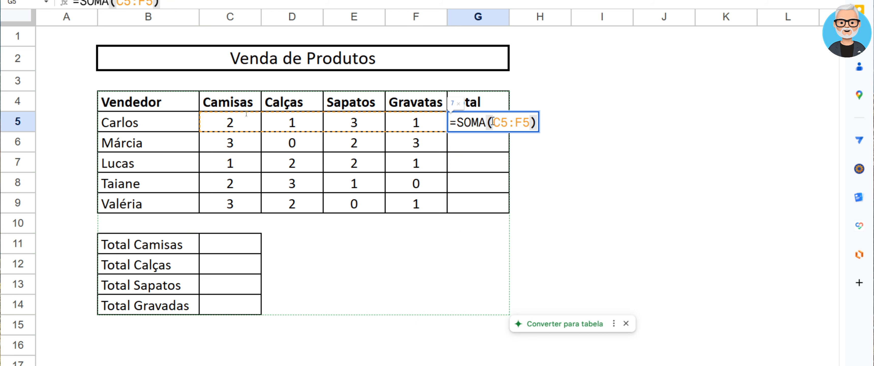
pyautogui.press('Return')
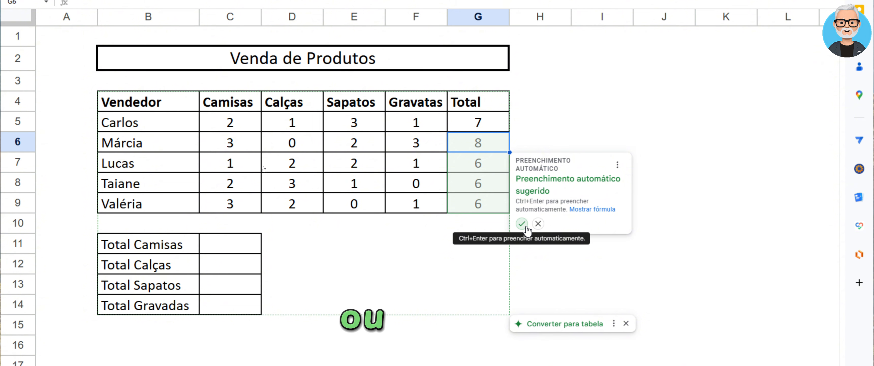
# Reject the suggested autofill and copy the G5 total formula down through G9 with the fill handle
pyautogui.click(538, 224)
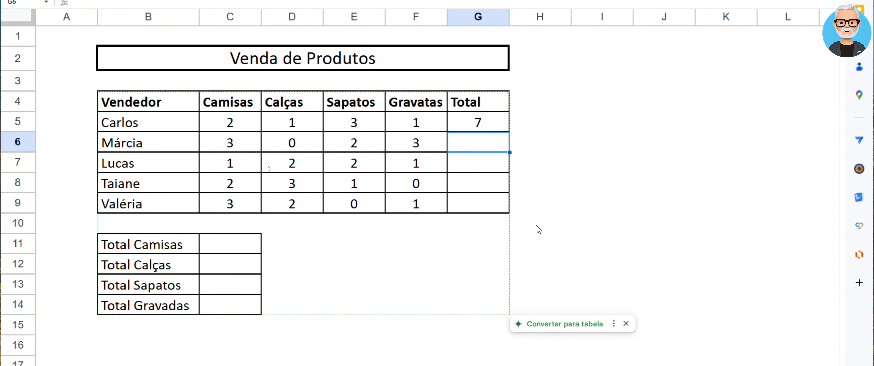
pyautogui.click(488, 123)
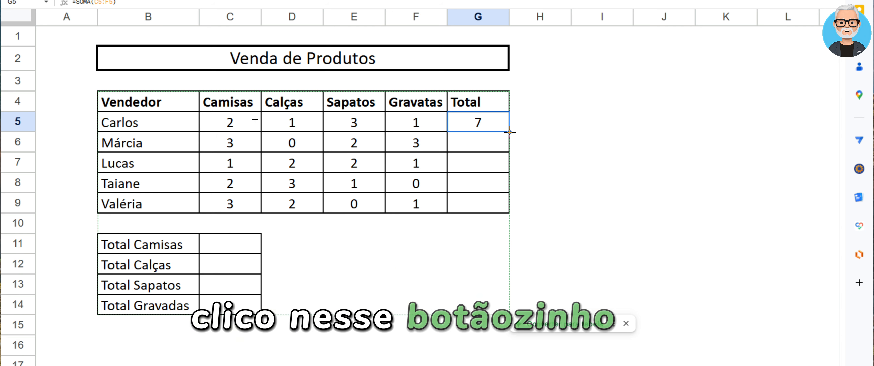
pyautogui.moveTo(509, 132); pyautogui.dragTo(510, 140)
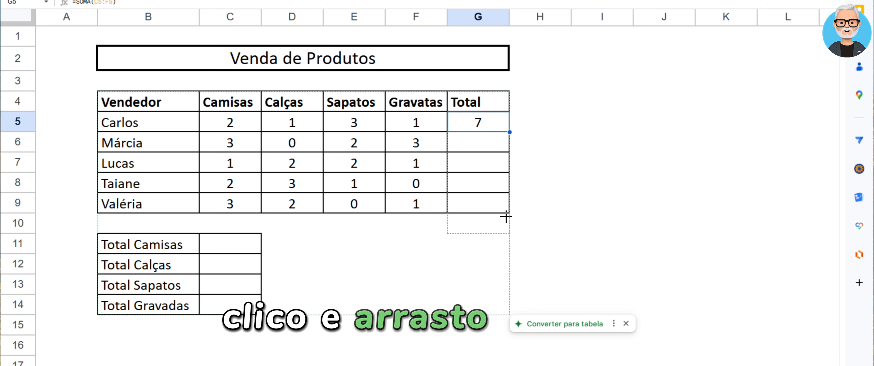
pyautogui.moveTo(506, 216); pyautogui.dragTo(506, 208)
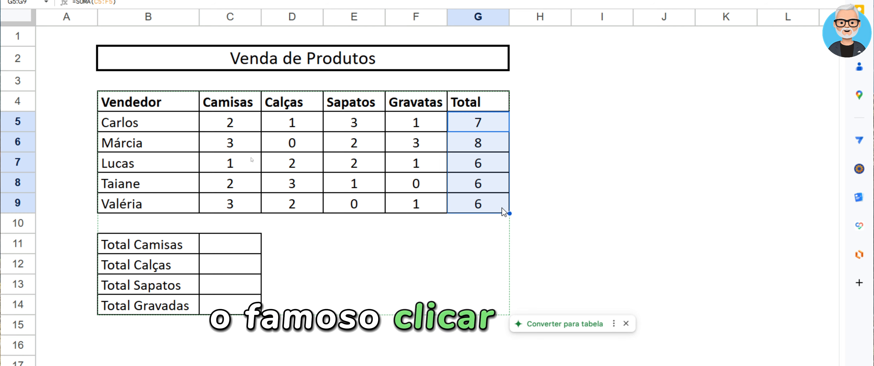
# Inspect the SOMA formulas in the sellers' Total cells from G5 to G9, checking the row range in each
pyautogui.doubleClick(465, 125)
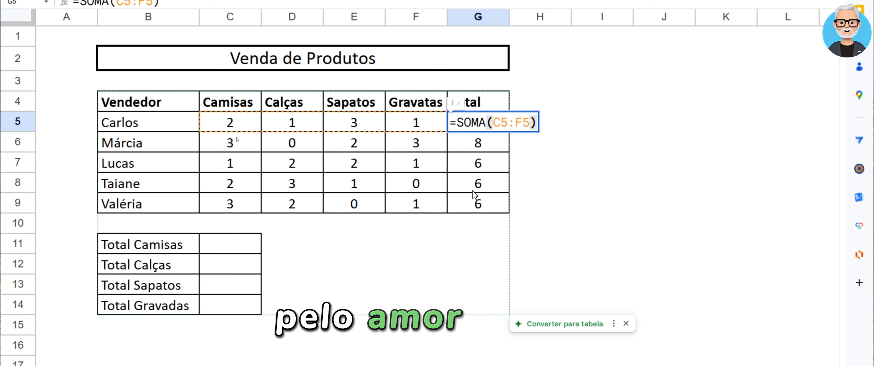
pyautogui.click(479, 146)
pyautogui.doubleClick(479, 145)
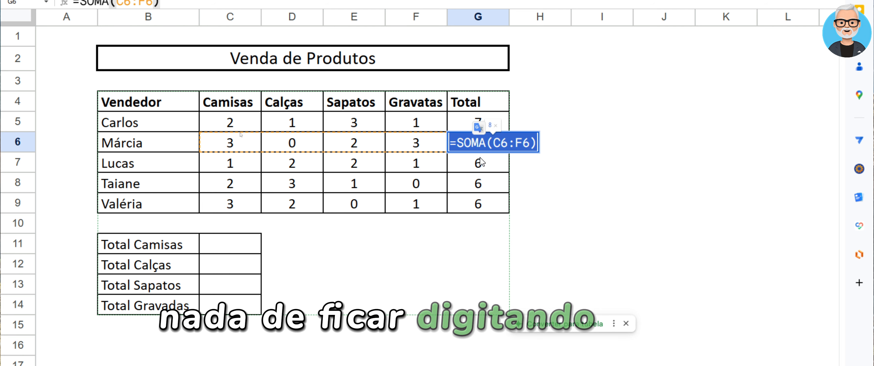
pyautogui.click(480, 164)
pyautogui.doubleClick(482, 166)
pyautogui.click(500, 186)
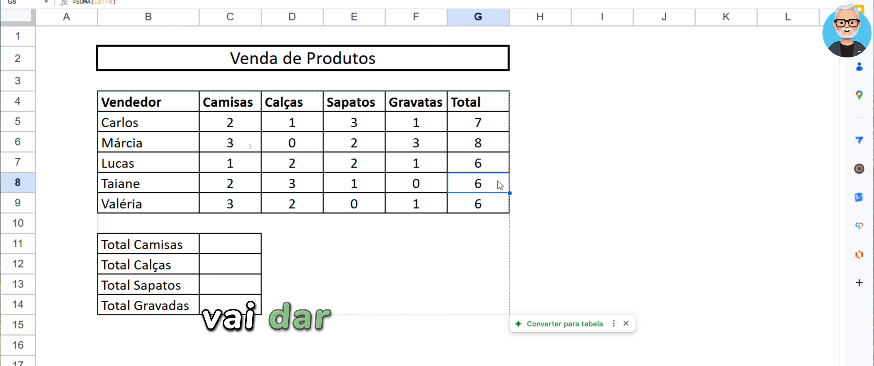
pyautogui.doubleClick(499, 186)
pyautogui.tripleClick(487, 199)
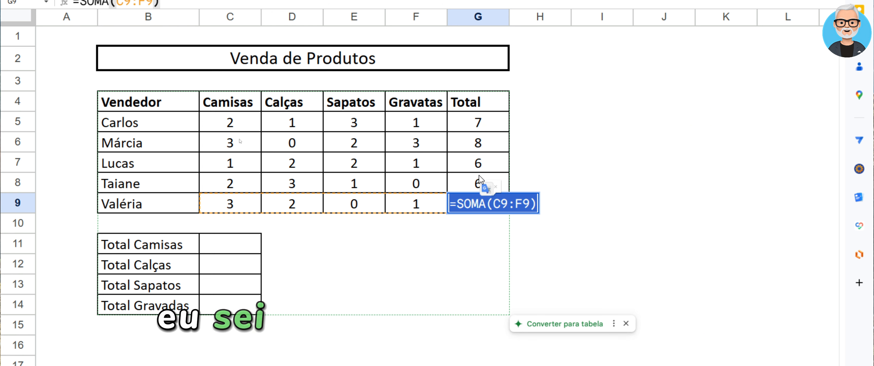
pyautogui.click(473, 159)
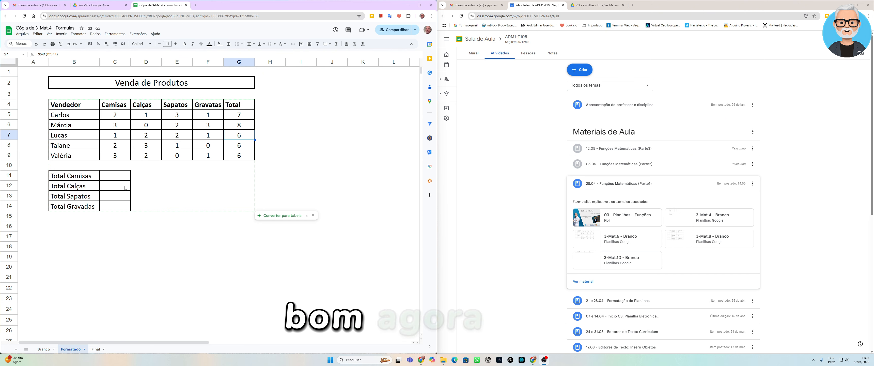
# Enter =SOMA(C5:C9) in C11 to total the Camisas column
pyautogui.click(120, 176)
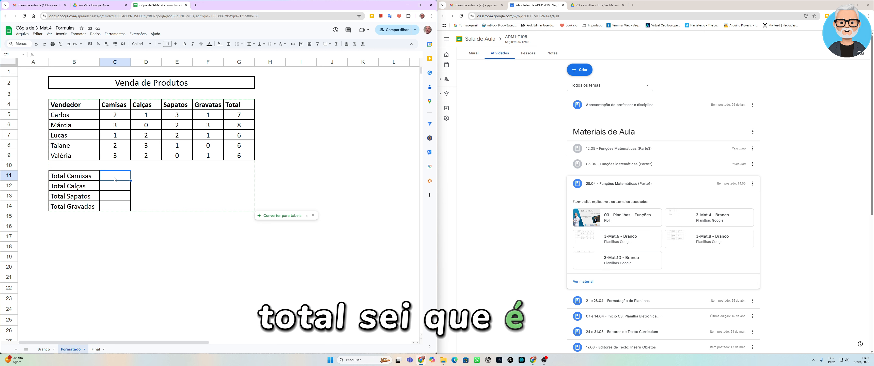
pyautogui.write('=SOMA(')
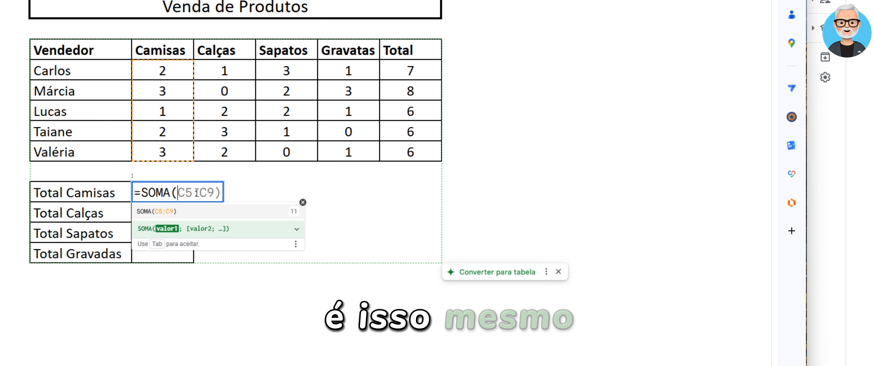
pyautogui.press('Tab')
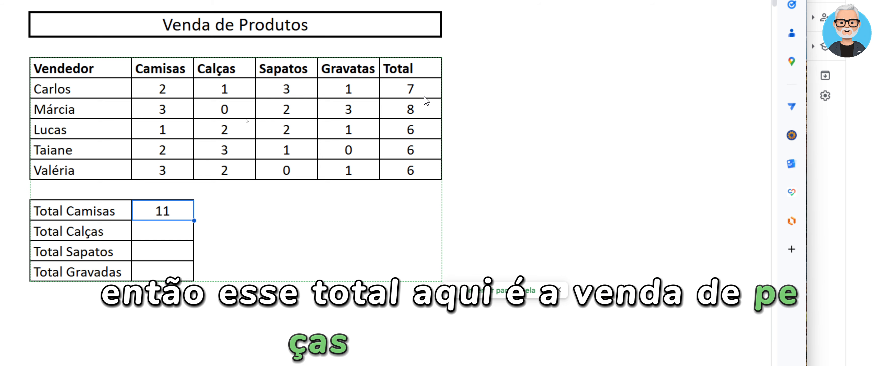
# Inspect the SOMA formula in the Total Camisas cell, leaving it unedited and C11 selected
pyautogui.doubleClick(166, 212)
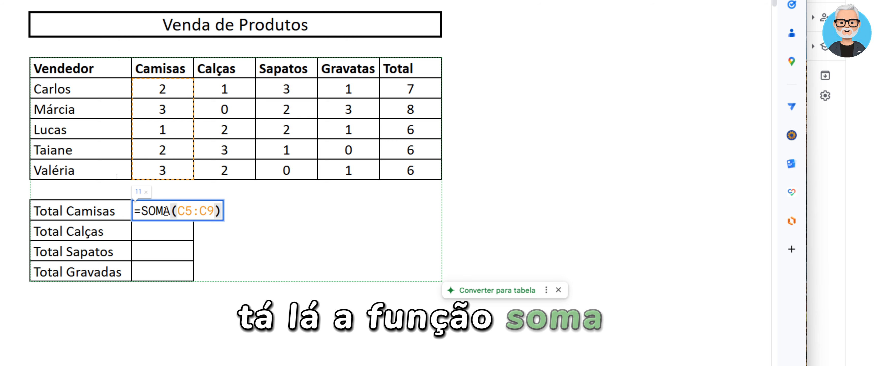
pyautogui.press('Escape')
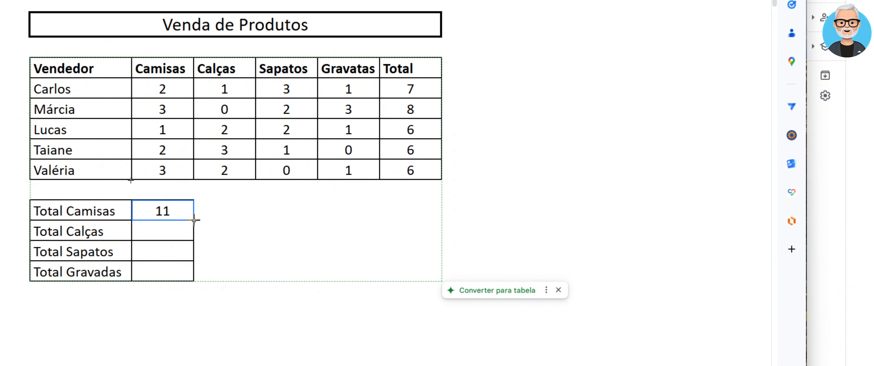
pyautogui.click(183, 230)
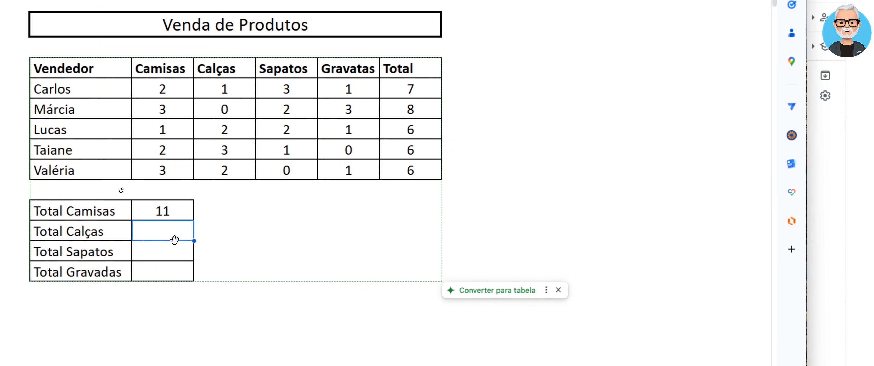
pyautogui.click(185, 214)
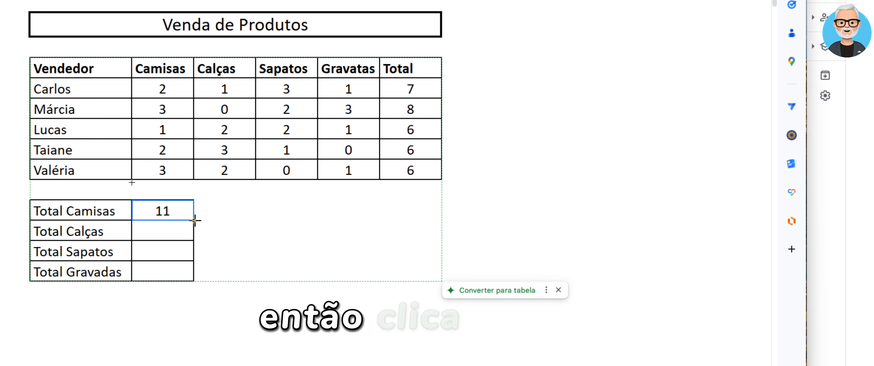
# Copy the Total Camisas formula from C11 down through C14 with the fill handle and check the filled cells
pyautogui.moveTo(194, 219); pyautogui.dragTo(196, 271)
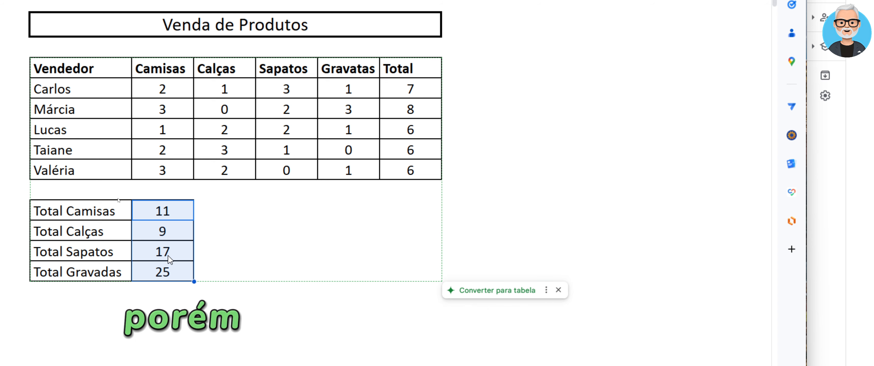
pyautogui.click(168, 237)
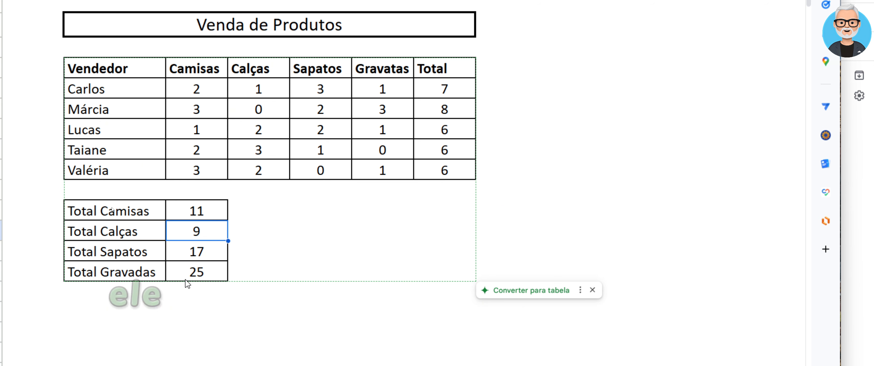
pyautogui.click(198, 275)
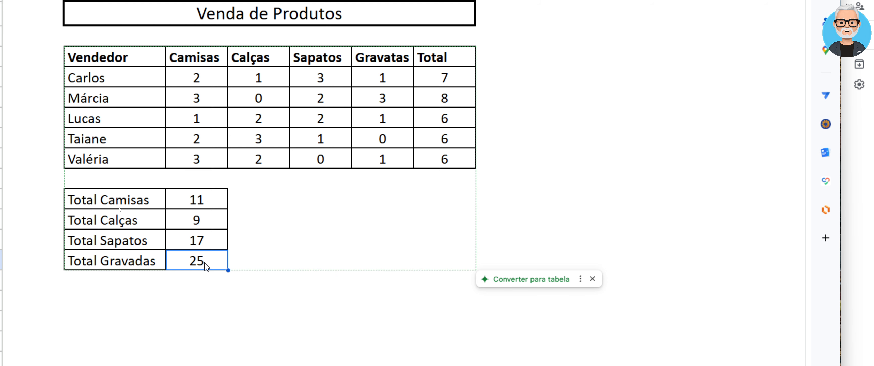
# Inspect the SOMA formulas in C11 through C14, checking which column and rows each product total references
pyautogui.click(204, 204)
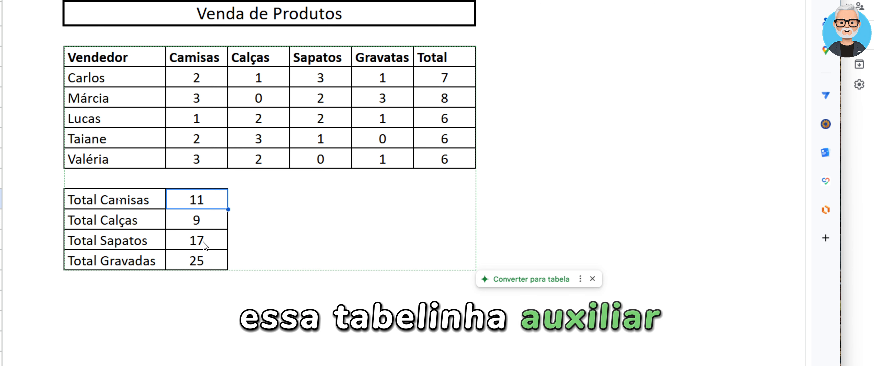
pyautogui.doubleClick(214, 207)
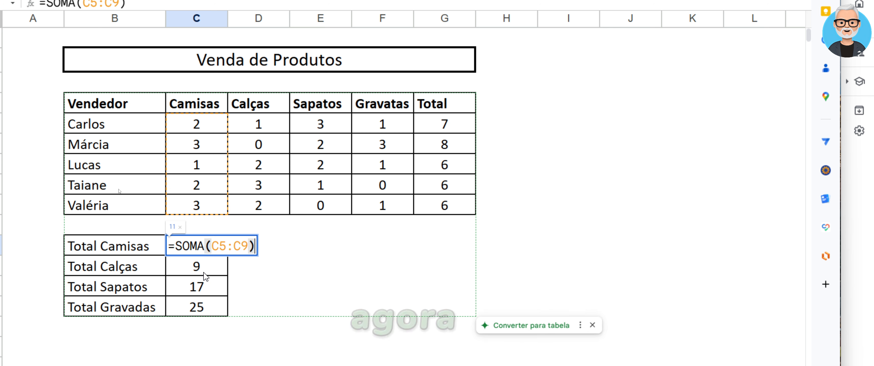
pyautogui.press('Return')
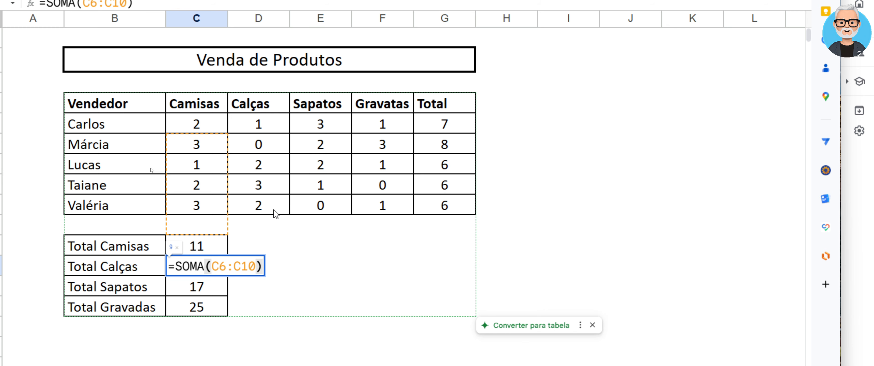
pyautogui.doubleClick(186, 288)
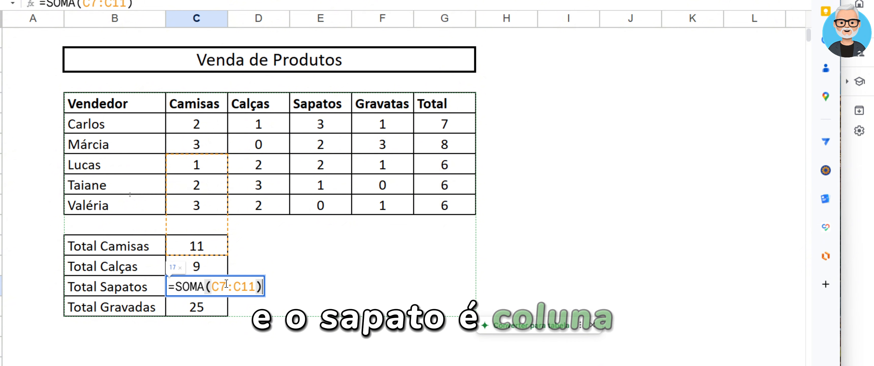
pyautogui.doubleClick(176, 314)
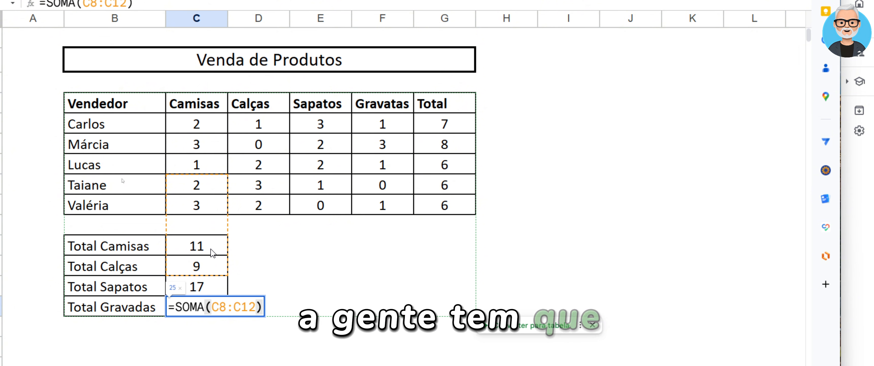
pyautogui.click(212, 268)
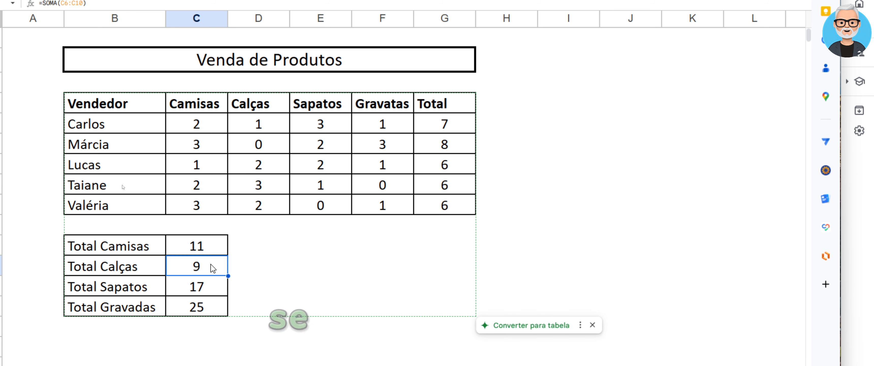
pyautogui.doubleClick(211, 265)
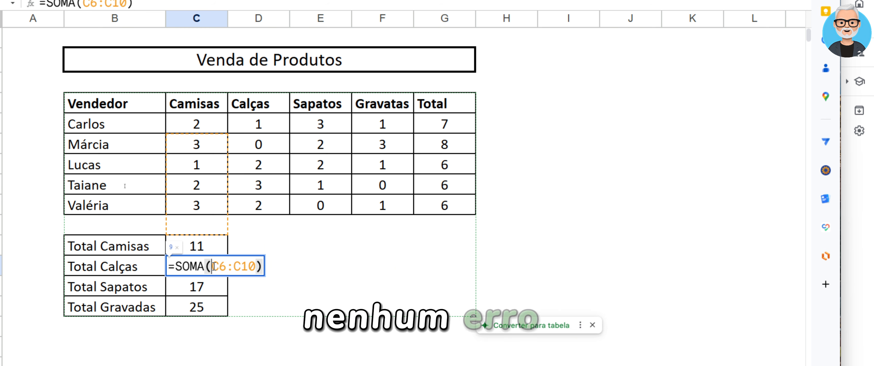
pyautogui.moveTo(211, 266); pyautogui.dragTo(256, 265)
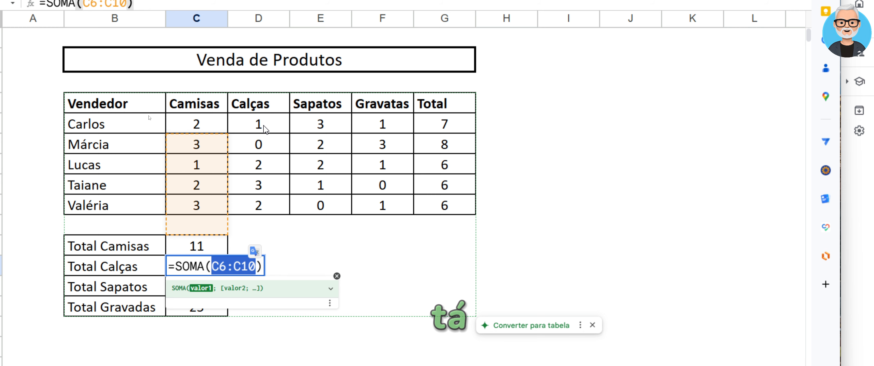
pyautogui.press('Escape')
pyautogui.moveTo(264, 129); pyautogui.dragTo(271, 165)
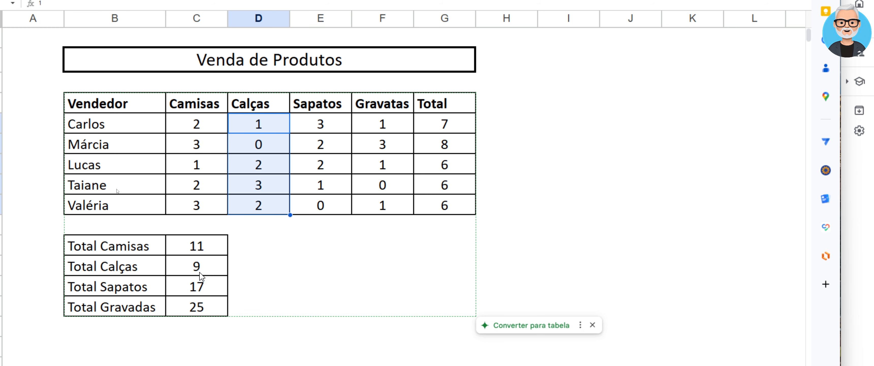
# Replace the range in the Total Calças formula in C12 so it reads =SOMA(D5:D9)
pyautogui.click(200, 272)
pyautogui.doubleClick(200, 271)
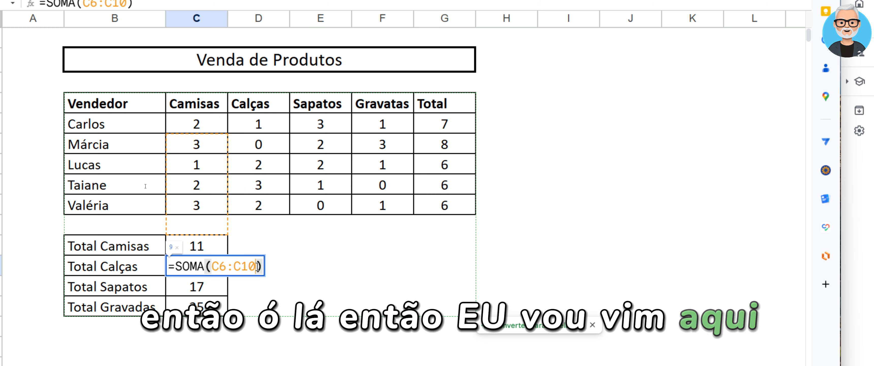
pyautogui.press('BackSpace')
pyautogui.press('BackSpace')
pyautogui.press('BackSpace')
pyautogui.press('BackSpace')
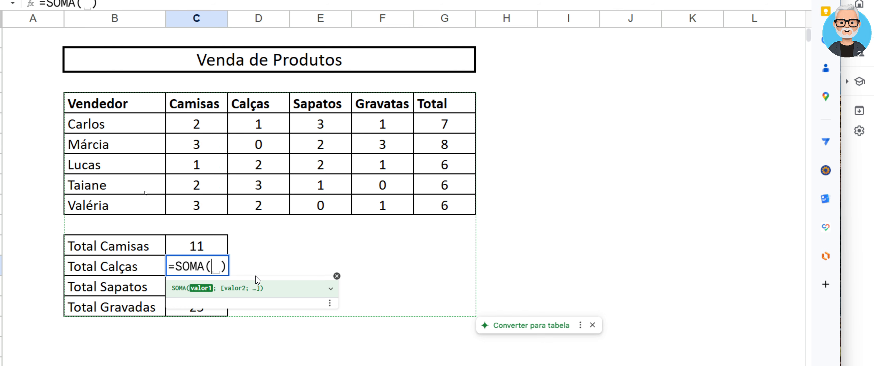
pyautogui.moveTo(260, 125); pyautogui.dragTo(288, 213)
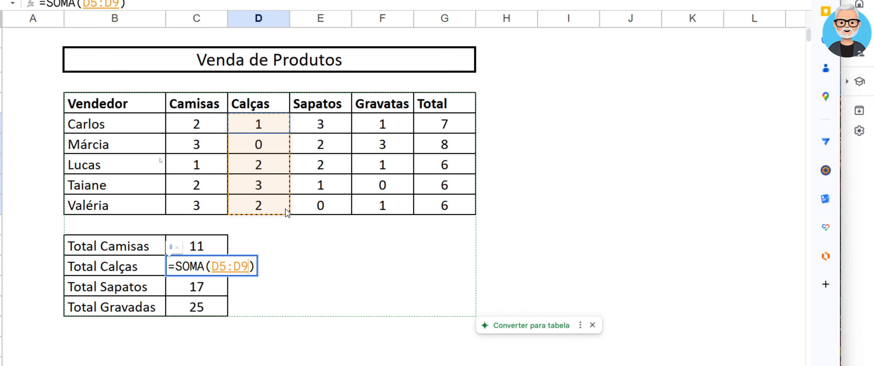
pyautogui.press('Return')
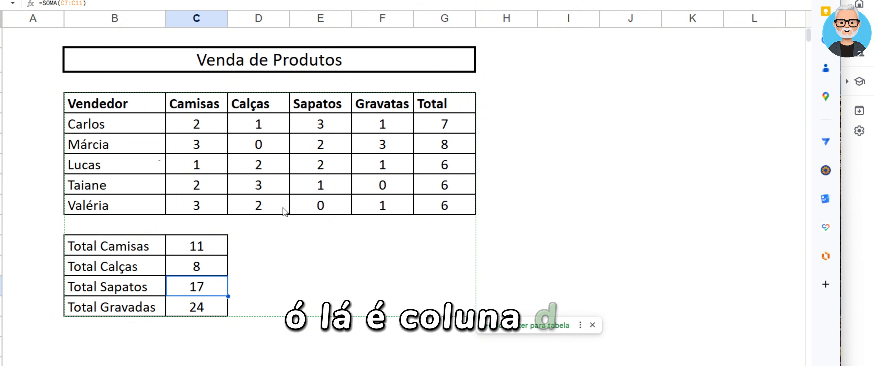
# Replace the range in the Total Sapatos formula in C13 so it reads =SOMA(E5:E9)
pyautogui.doubleClick(210, 288)
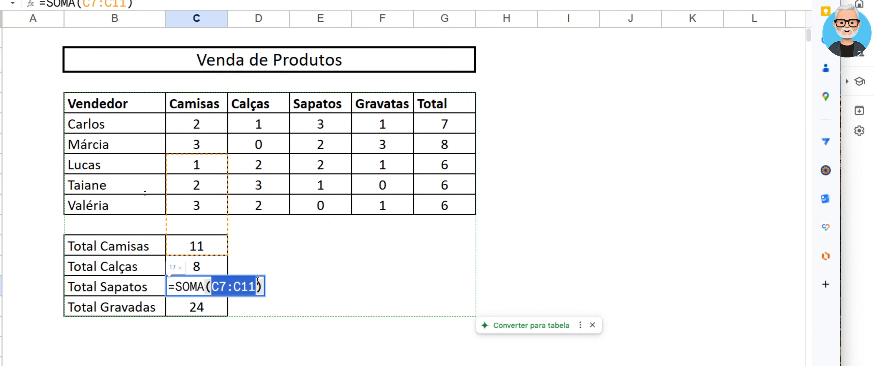
pyautogui.click(314, 125)
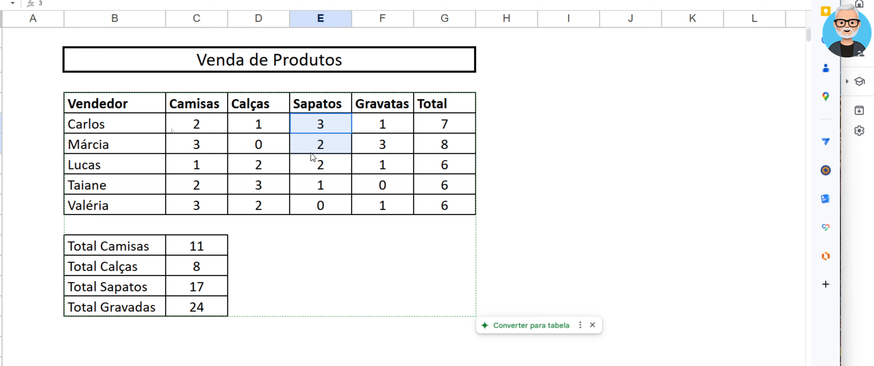
pyautogui.click(205, 283)
pyautogui.press('Return')
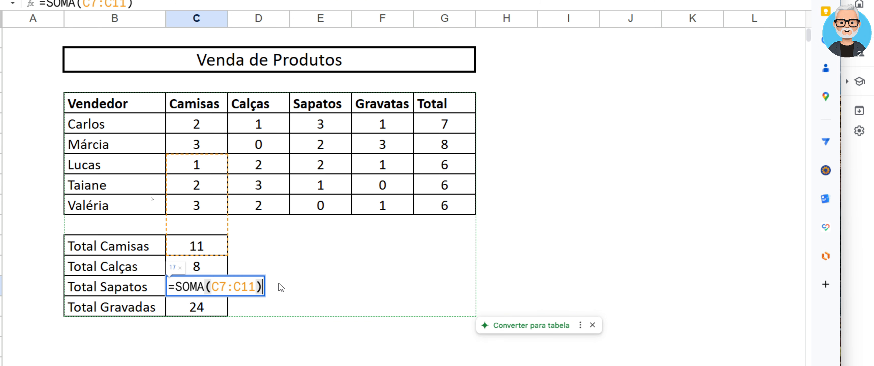
pyautogui.press('BackSpace')
pyautogui.press('BackSpace')
pyautogui.press('BackSpace')
pyautogui.press('BackSpace')
pyautogui.press('BackSpace')
pyautogui.press('BackSpace')
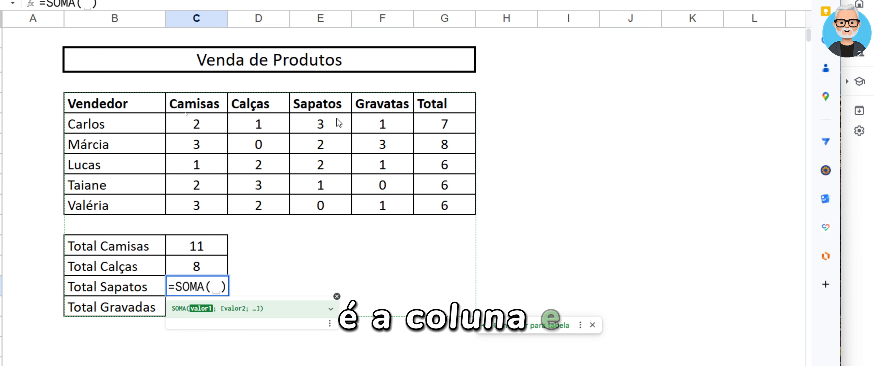
pyautogui.moveTo(339, 117); pyautogui.dragTo(345, 213)
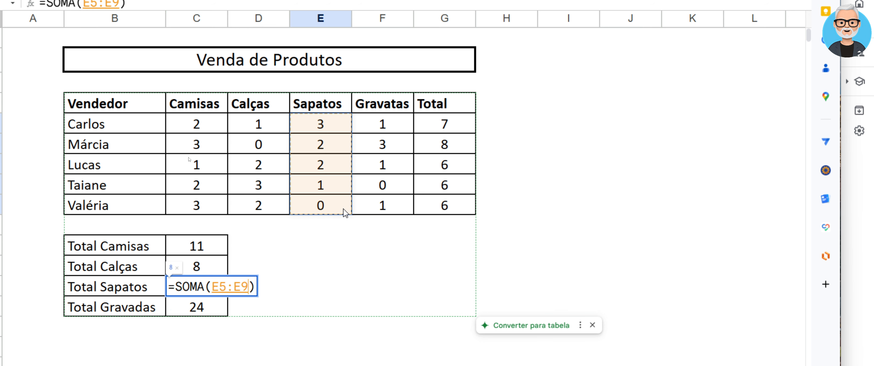
pyautogui.press('Return')
# Replace the range in the Total Gravadas formula in C14 so it reads =SOMA(F5:F9)
pyautogui.scroll(-1, 172, 322)
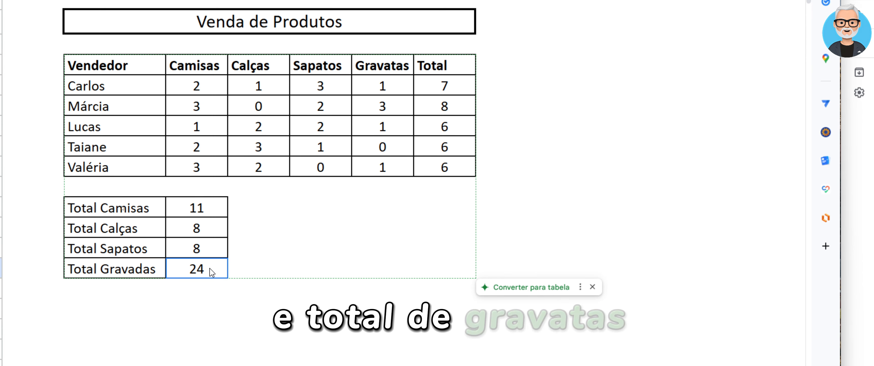
pyautogui.doubleClick(211, 271)
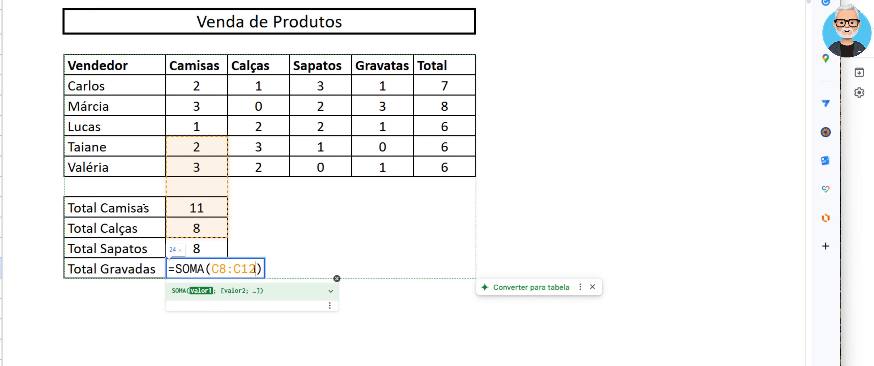
pyautogui.press('BackSpace')
pyautogui.press('BackSpace')
pyautogui.press('BackSpace')
pyautogui.press('BackSpace')
pyautogui.press('BackSpace')
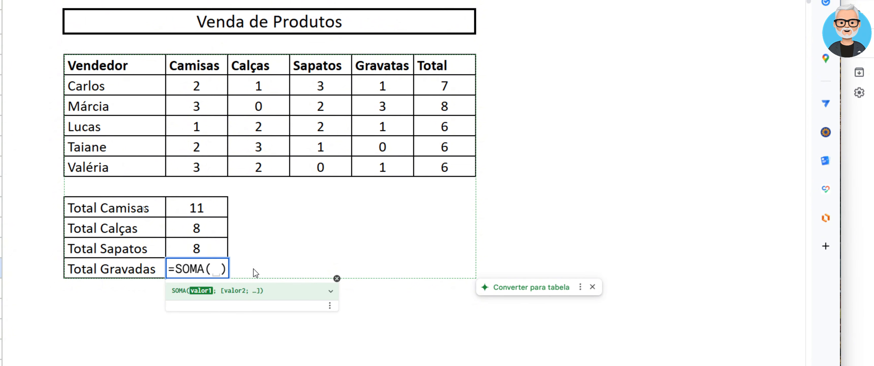
pyautogui.moveTo(390, 84); pyautogui.dragTo(399, 165)
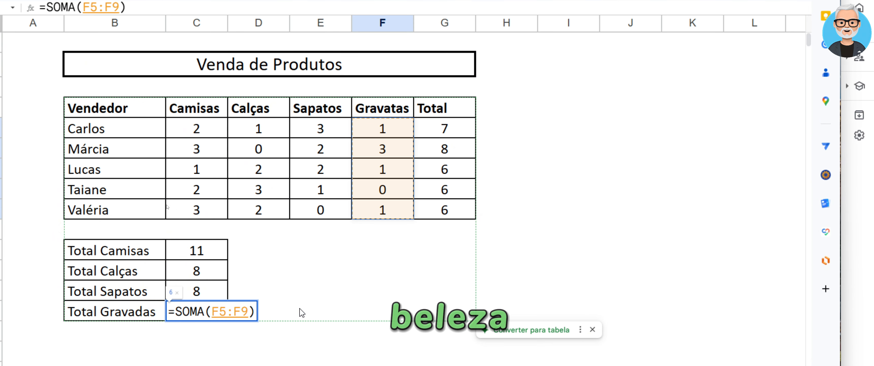
pyautogui.press('Return')
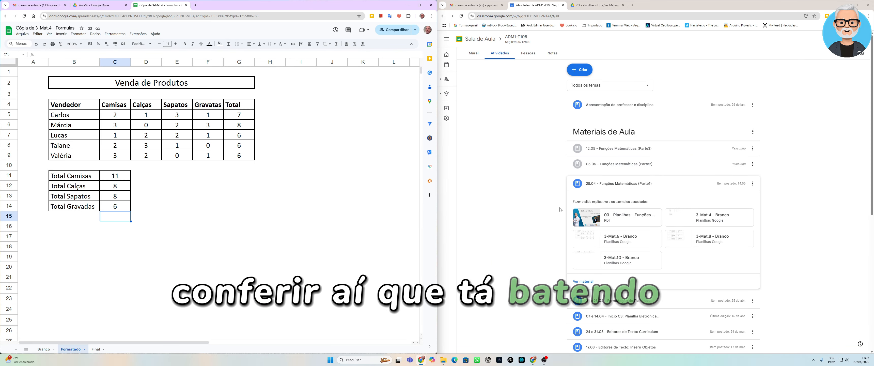
# Switch to the Planilhas - Funções Matemáticas PDF and review the Função SOMA() answers slide and the following exercise slide
pyautogui.click(587, 5)
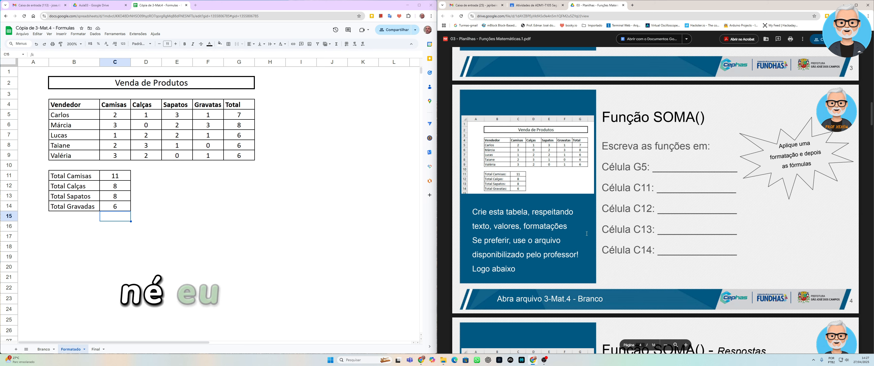
pyautogui.scroll(-5, 654, 190)
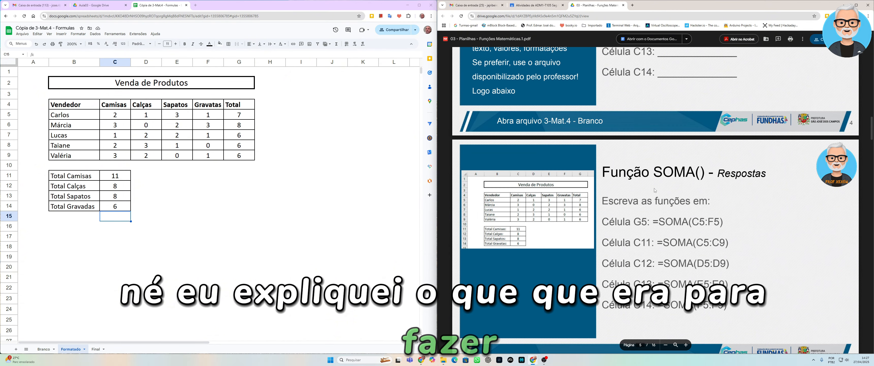
pyautogui.scroll(-2, 655, 190)
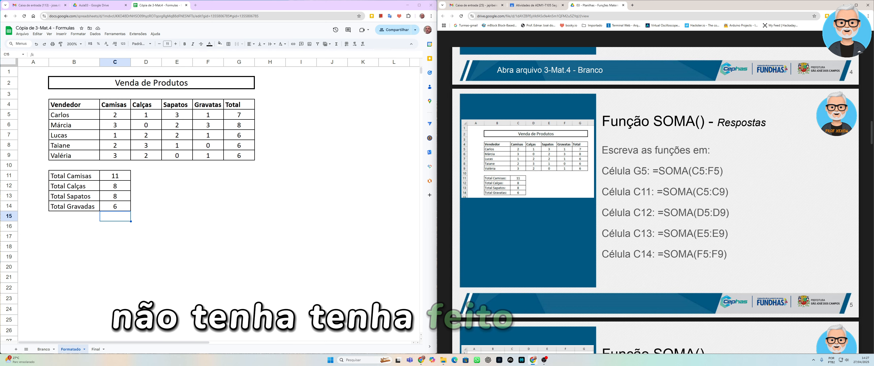
pyautogui.scroll(-1, 680, 232)
pyautogui.scroll(-5, 680, 231)
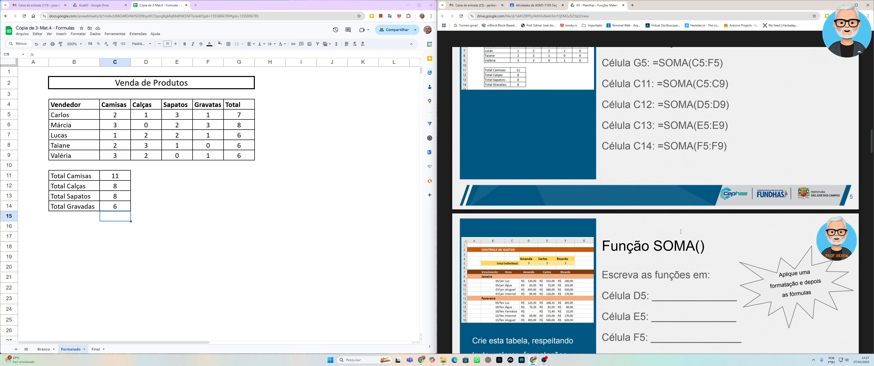
pyautogui.scroll(6, 680, 232)
pyautogui.scroll(1, 680, 232)
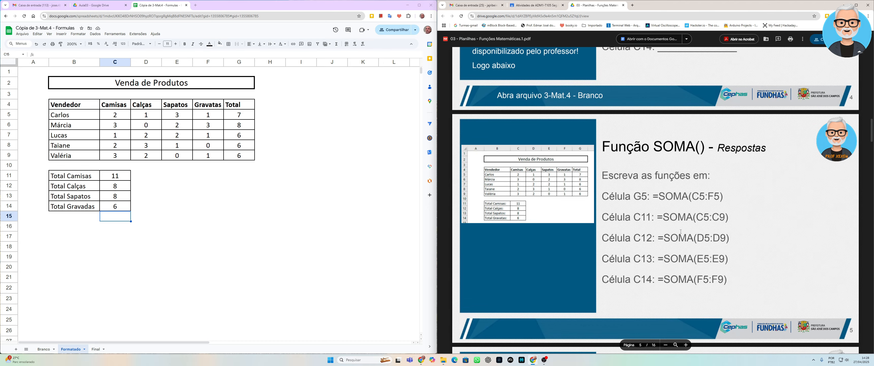
pyautogui.scroll(-10, 680, 231)
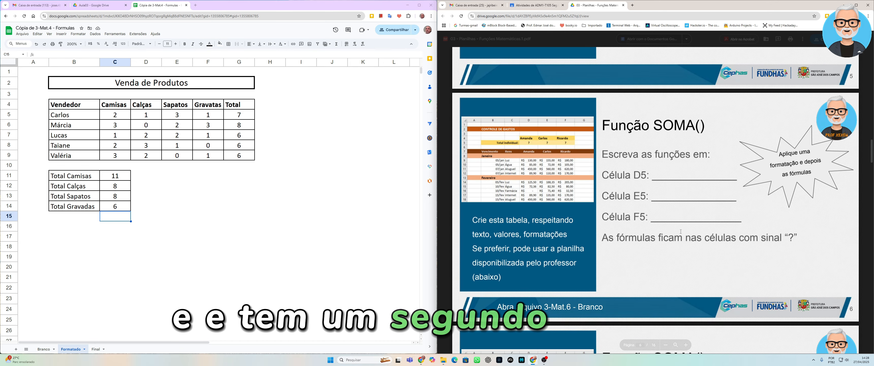